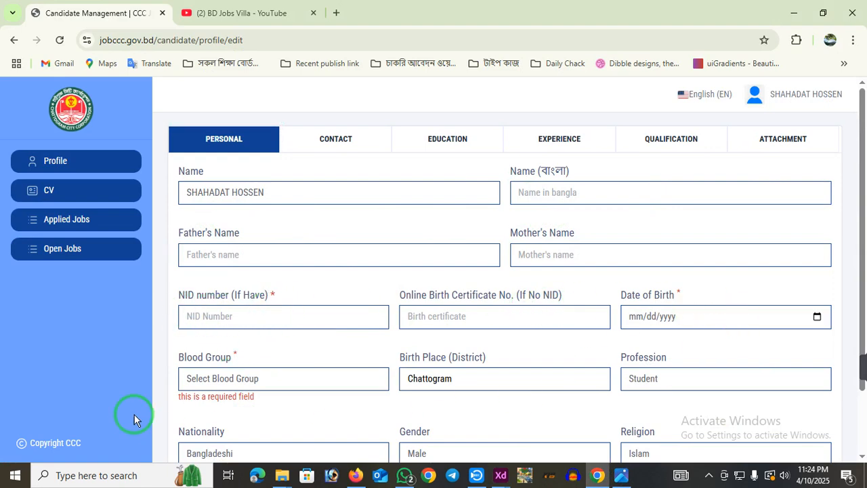
- Set the blood group to O+ and the nationality to Bangladeshi in the personal details
left_click(230, 387)
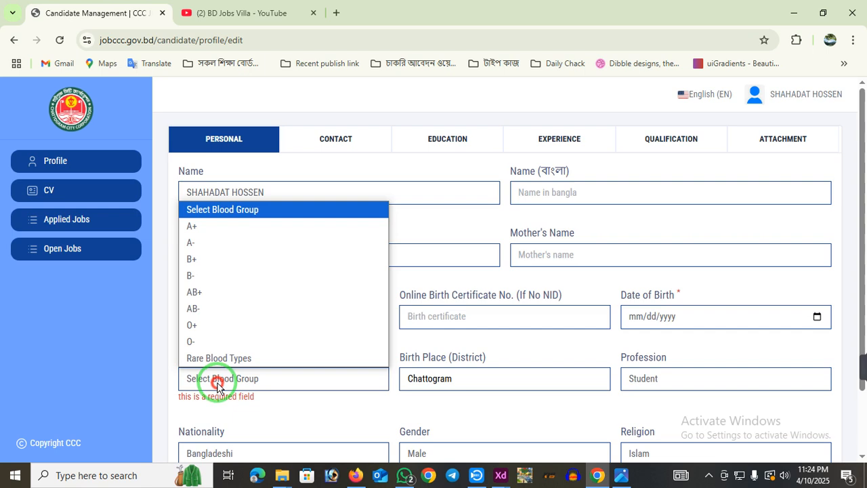
left_click(214, 334)
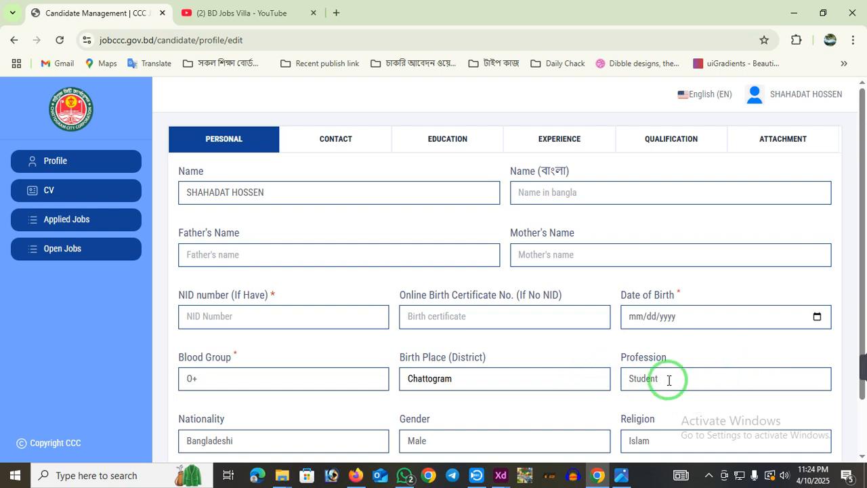
scroll(669, 380, "down", 2)
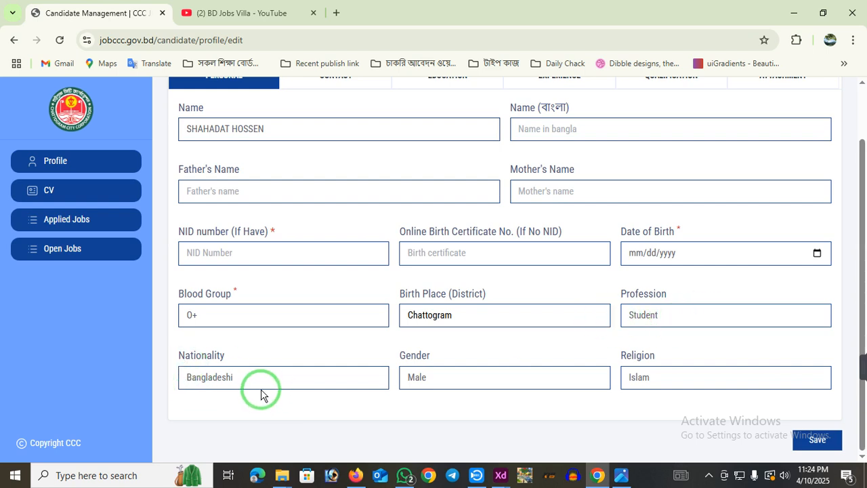
left_click(226, 384)
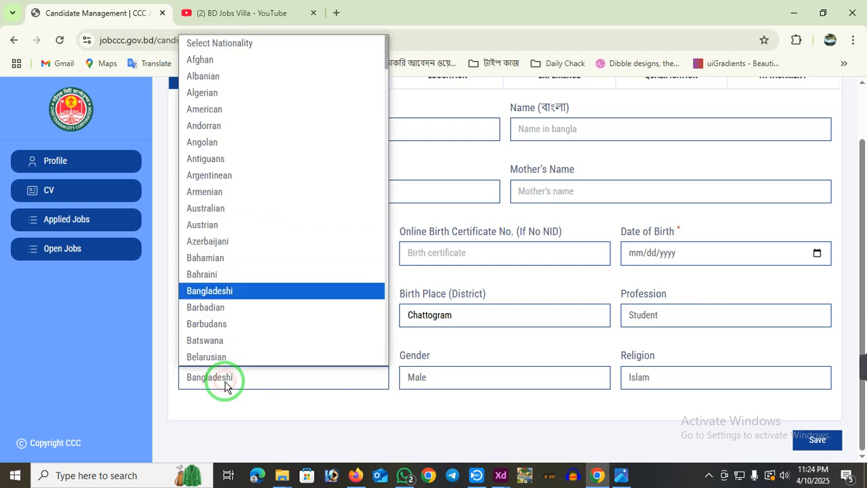
left_click(243, 290)
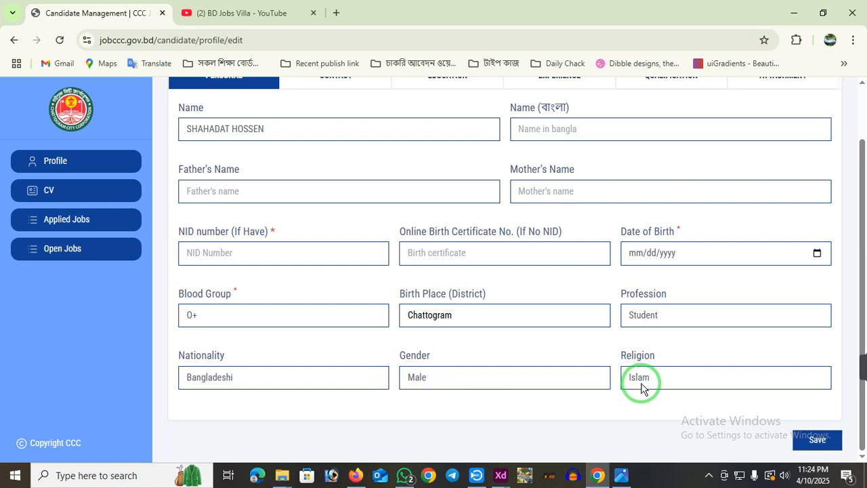
scroll(430, 291, "up", 1)
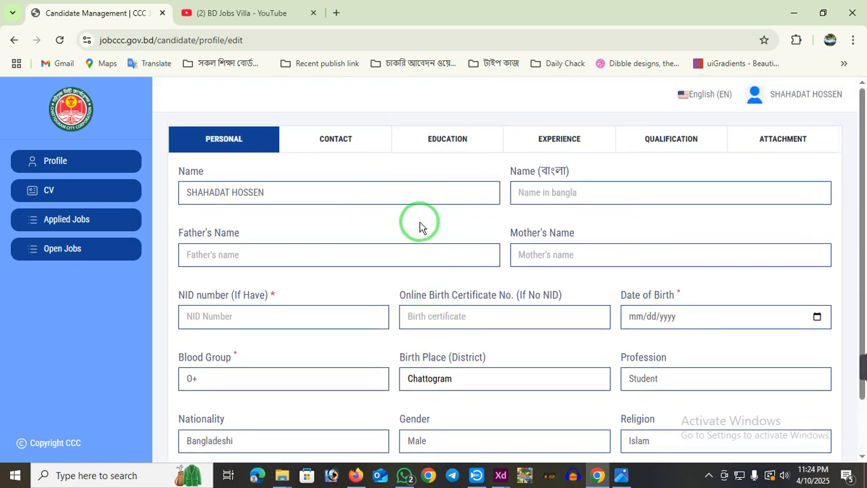
scroll(277, 208, "down", 1)
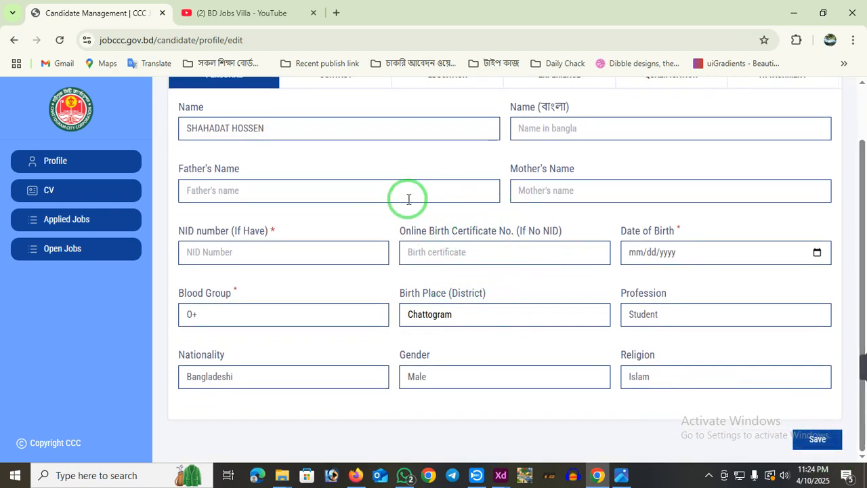
scroll(586, 374, "up", 1)
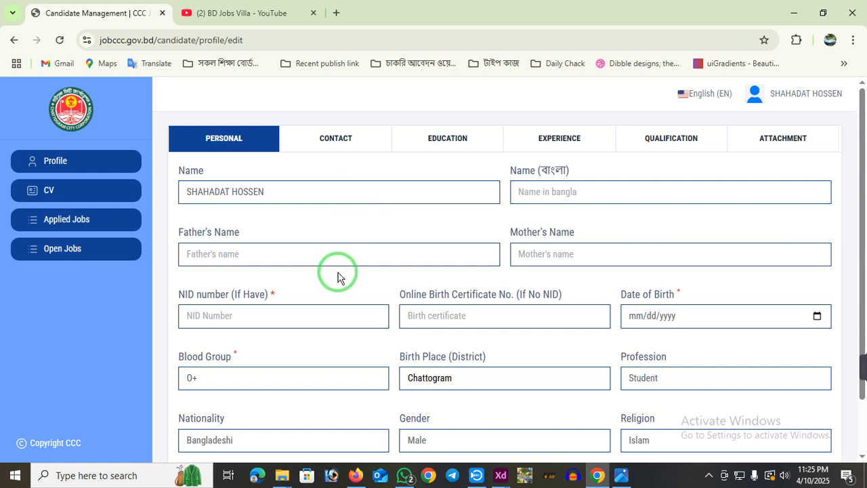
- Set the present address district to CHATTOGRAM in the contact details
scroll(336, 278, "down", 5)
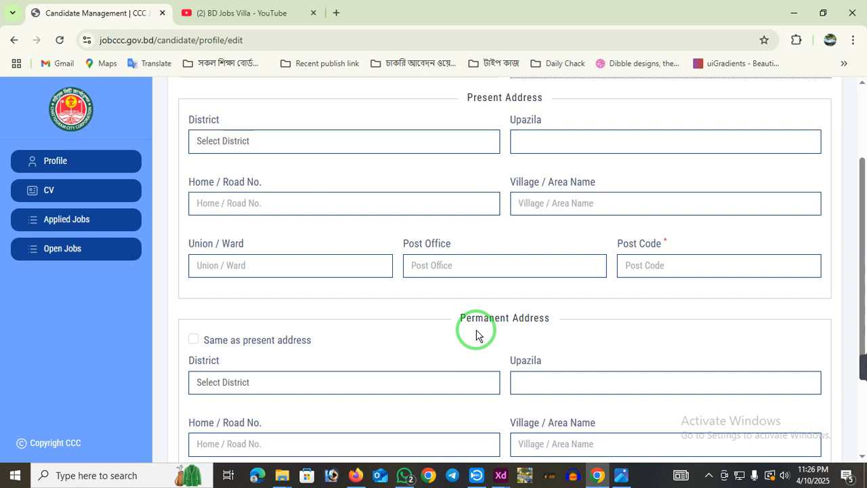
left_click(217, 141)
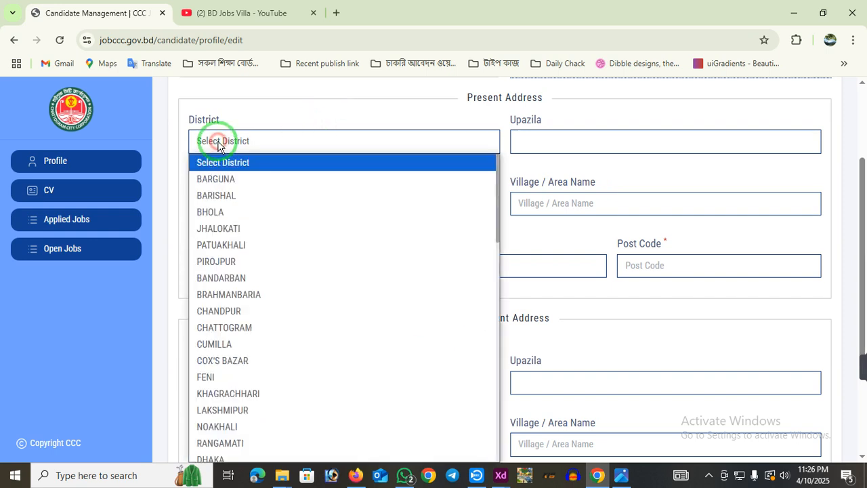
key("Down")
left_click(264, 327)
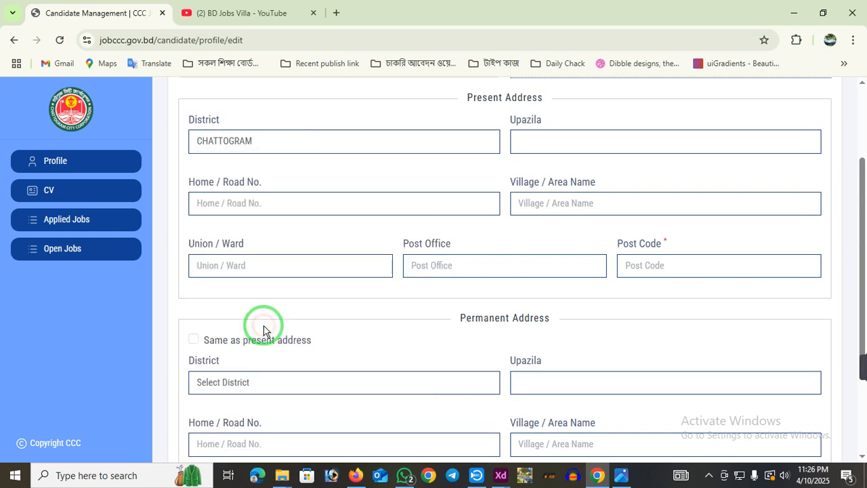
- Look through the upazila options for the present address and close the list without choosing one
left_click(552, 143)
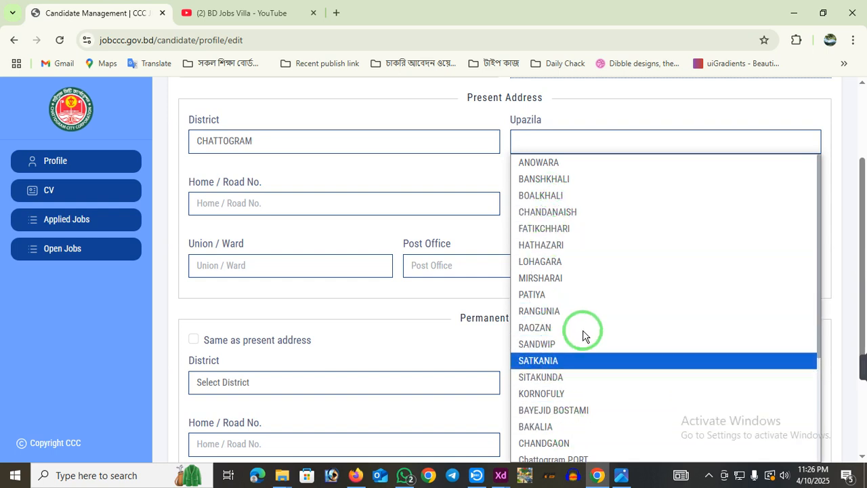
scroll(594, 277, "down", 3)
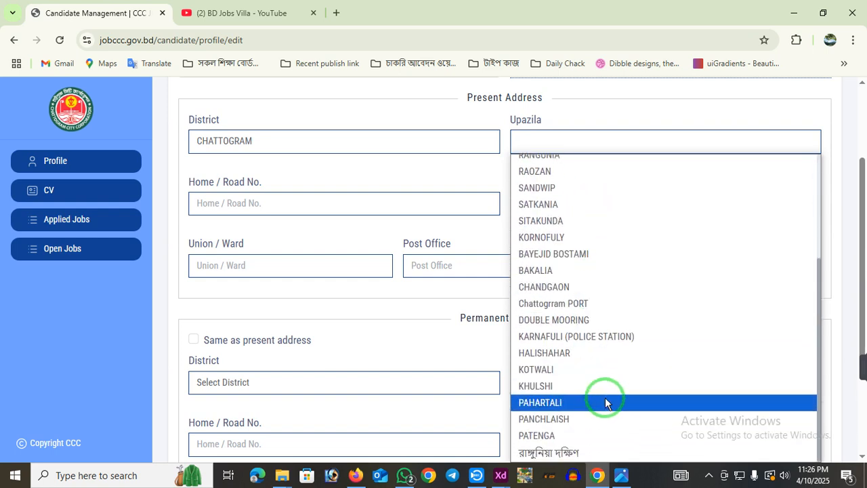
left_click(483, 177)
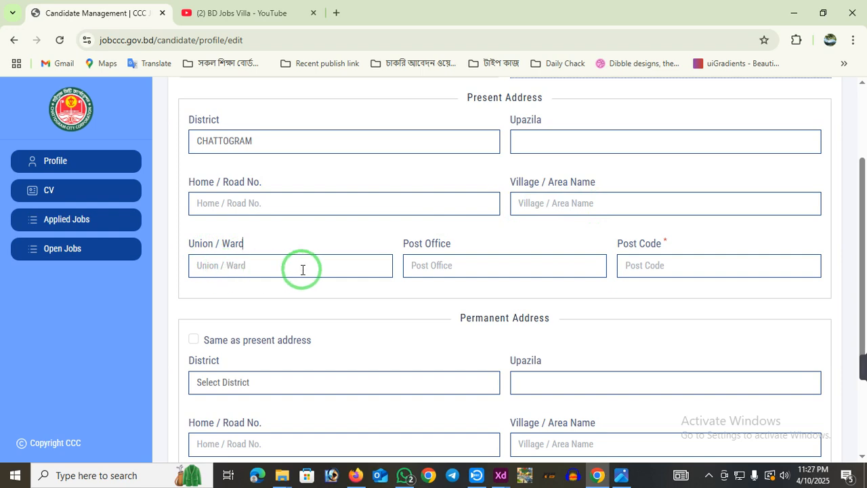
- Examine the remaining present address fields and the permanent address section, including the same-as-present-address option
left_click(352, 263)
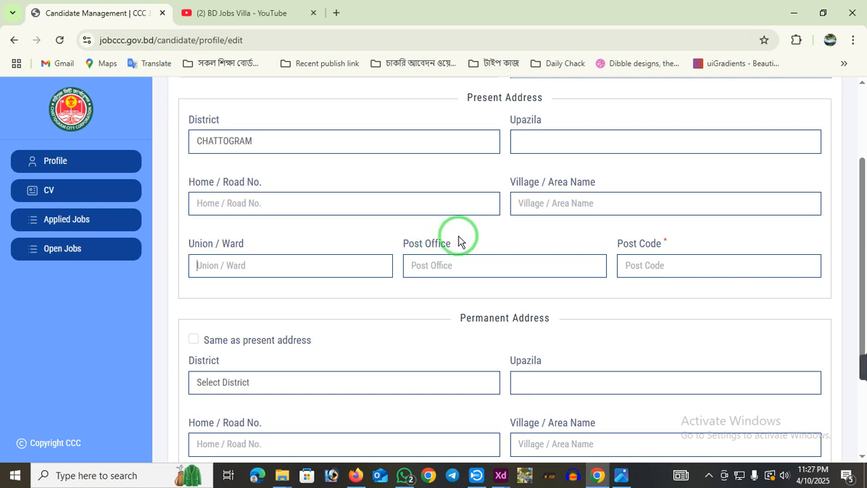
scroll(552, 242, "down", 1)
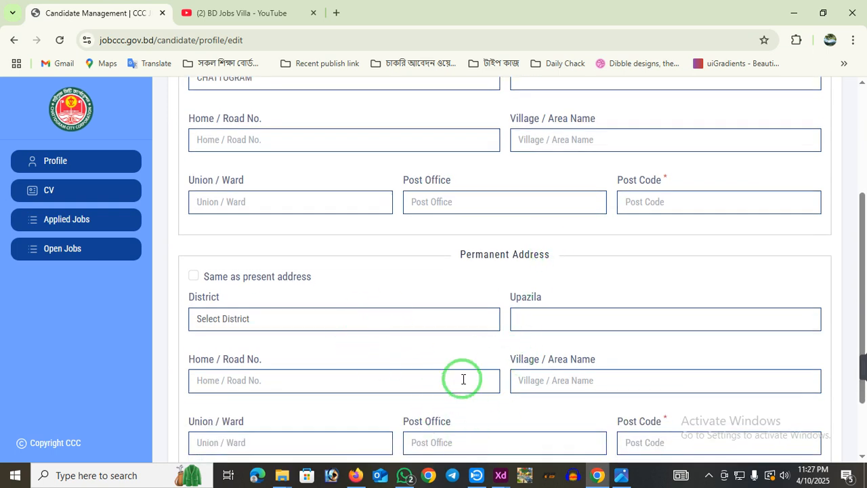
scroll(465, 373, "up", 1)
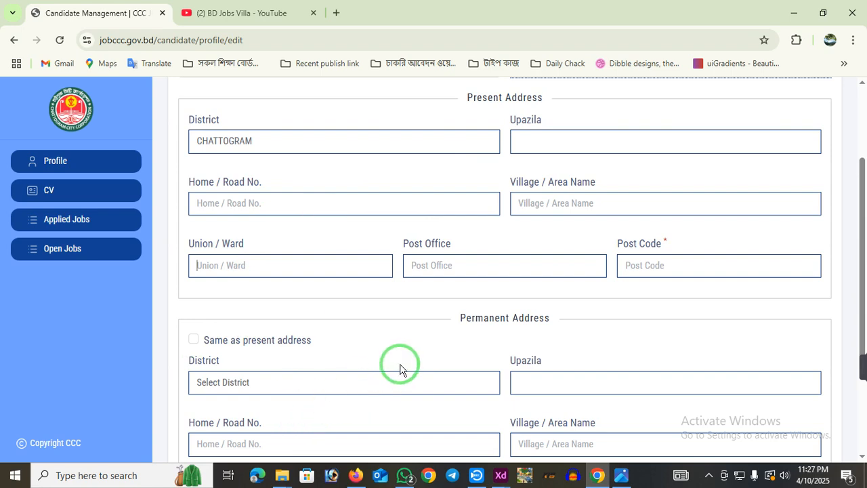
scroll(320, 379, "down", 2)
scroll(322, 378, "up", 2)
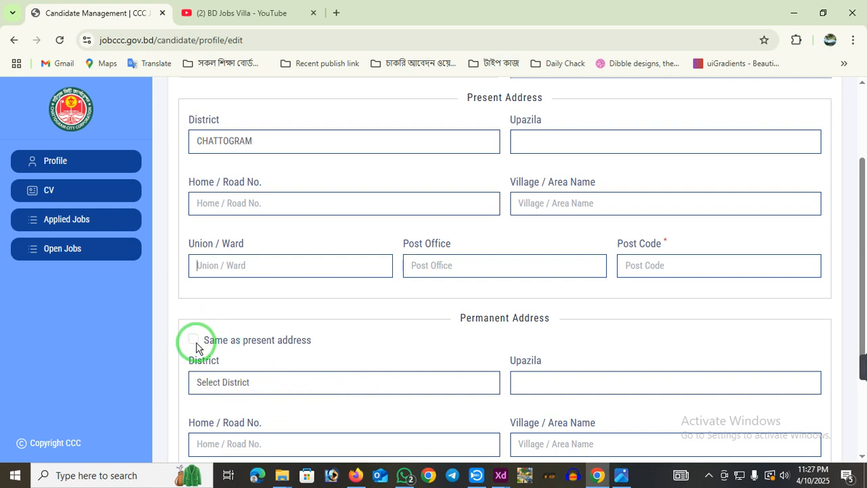
scroll(315, 365, "down", 3)
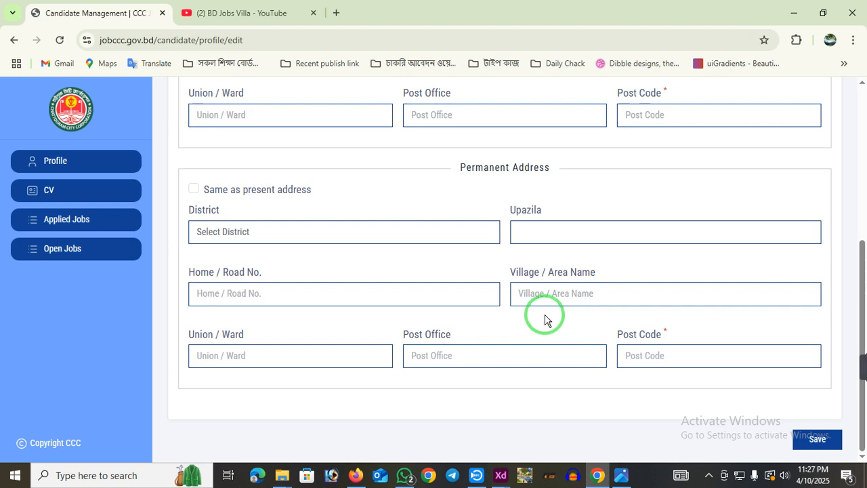
scroll(550, 320, "up", 3)
scroll(546, 326, "down", 1)
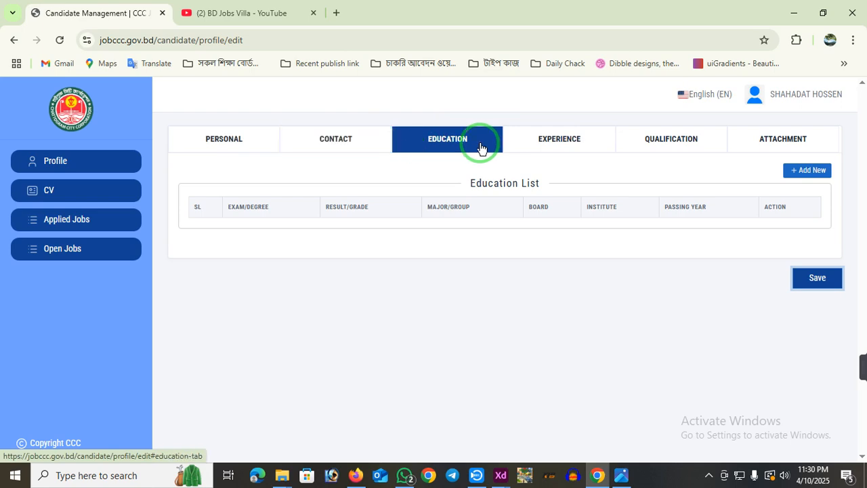
- Start a new education entry with education level Secondary and exam title SSC
left_click(815, 171)
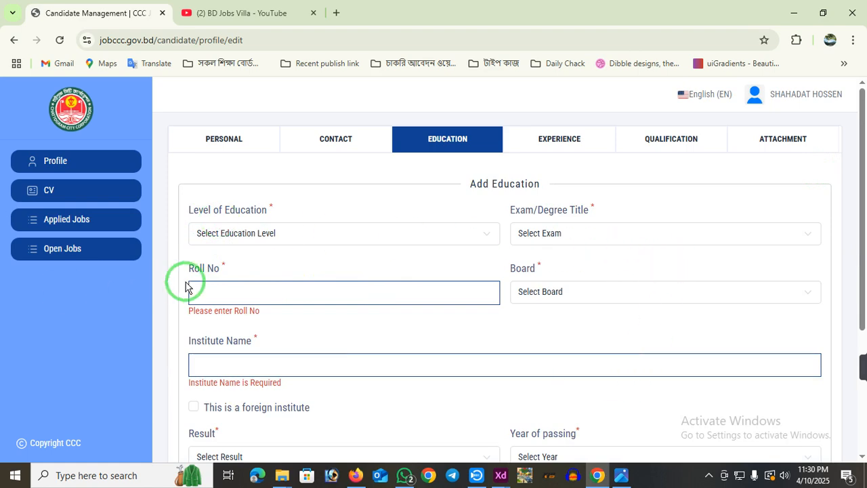
left_click(228, 233)
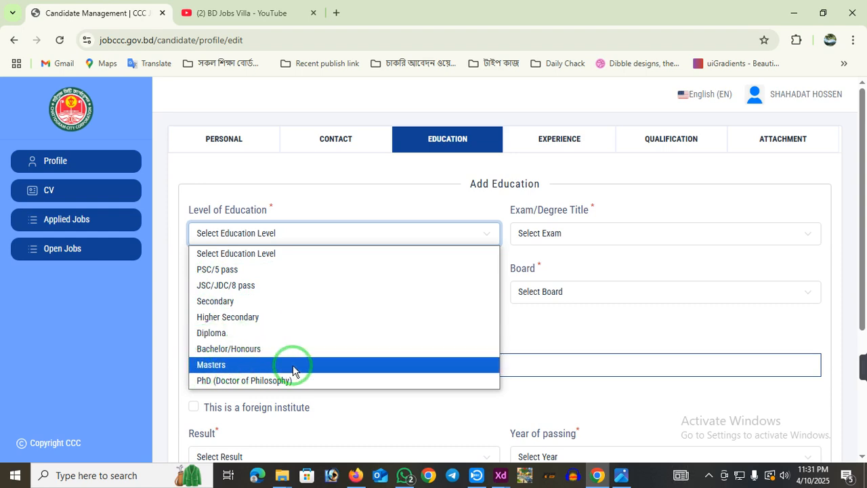
left_click(544, 342)
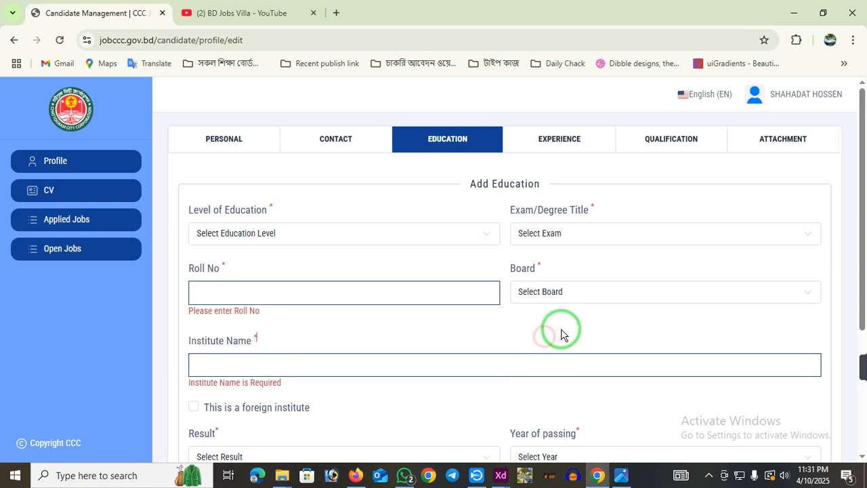
left_click(261, 237)
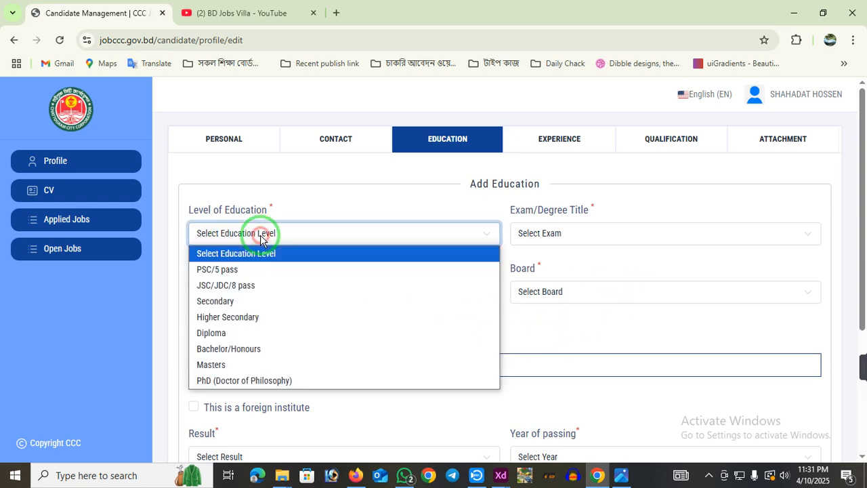
left_click(218, 304)
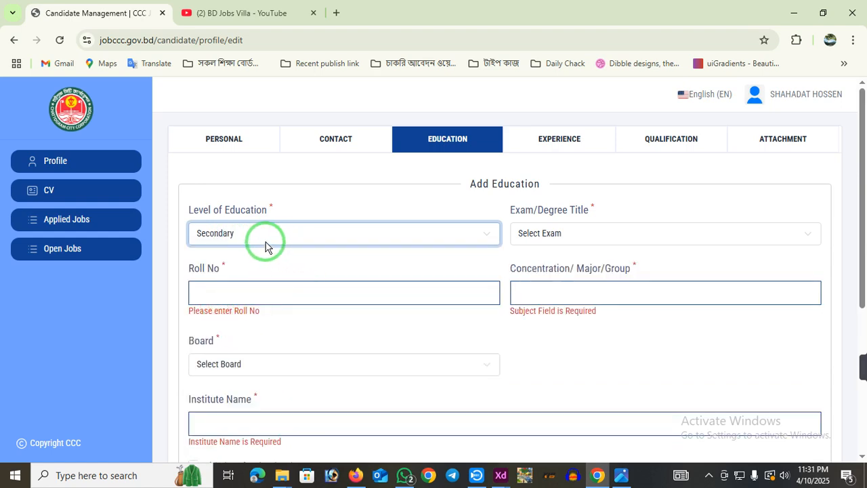
left_click(535, 237)
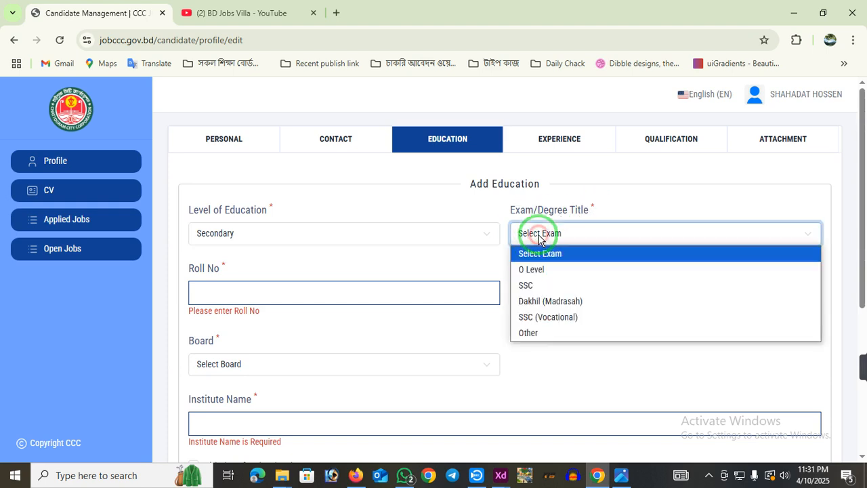
left_click(542, 286)
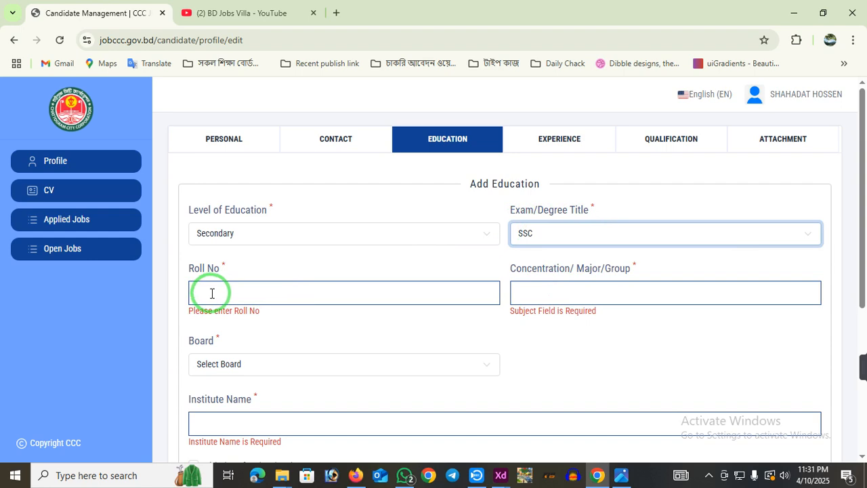
- Set the education board of the SSC entry to Chattogram
left_click(637, 290)
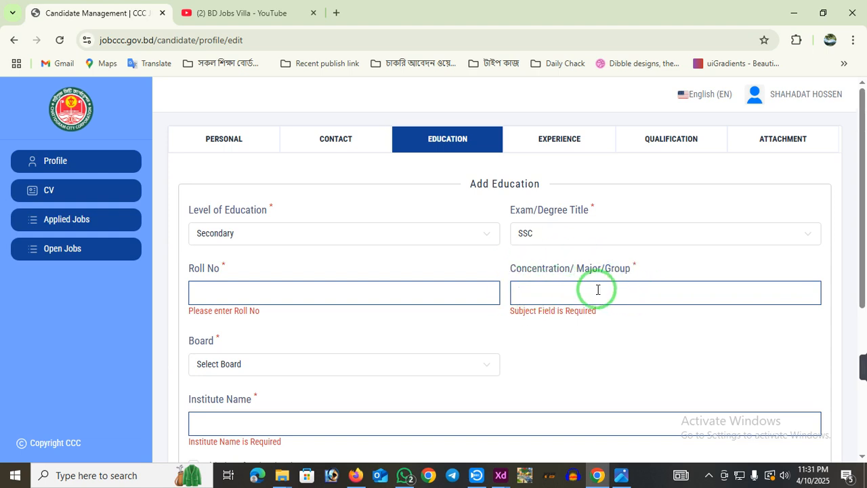
scroll(612, 292, "down", 2)
left_click(242, 244)
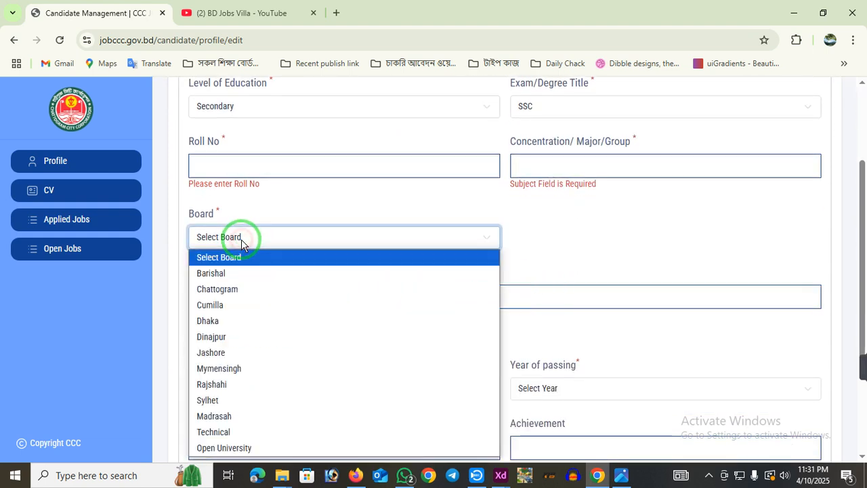
left_click(245, 287)
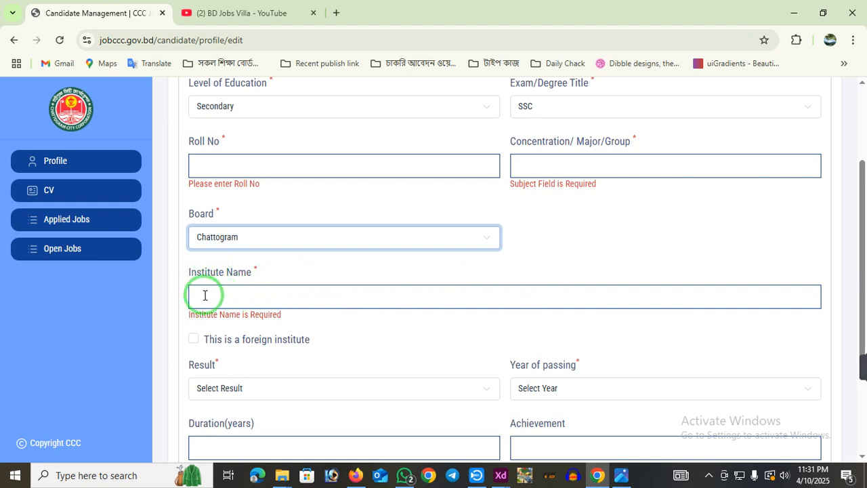
- Set the SSC result type to Grade and its grading scale to 5.00
scroll(370, 296, "down", 3)
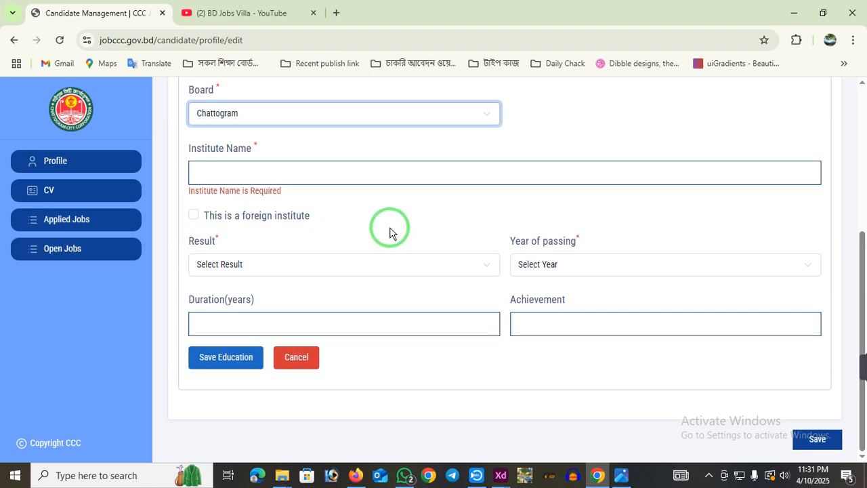
left_click(263, 266)
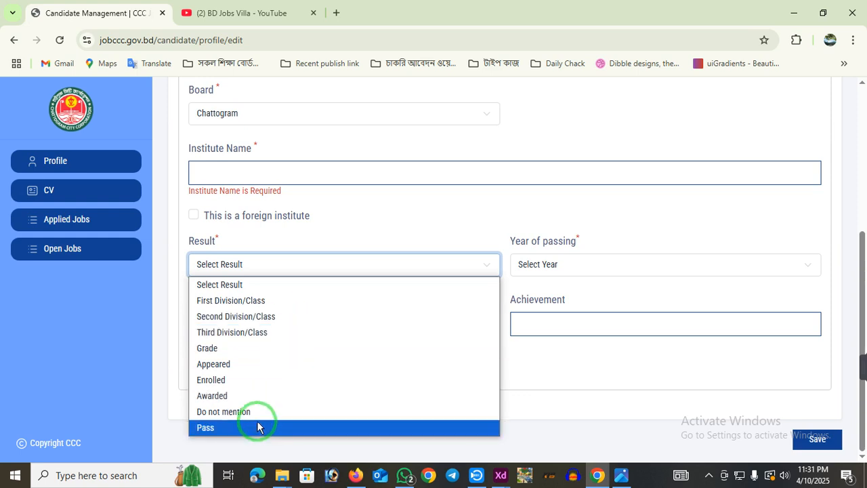
left_click(242, 351)
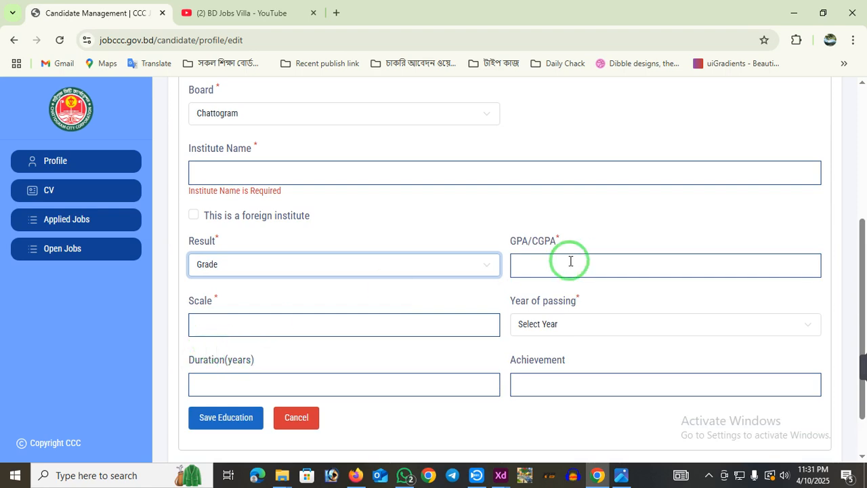
left_click(533, 268)
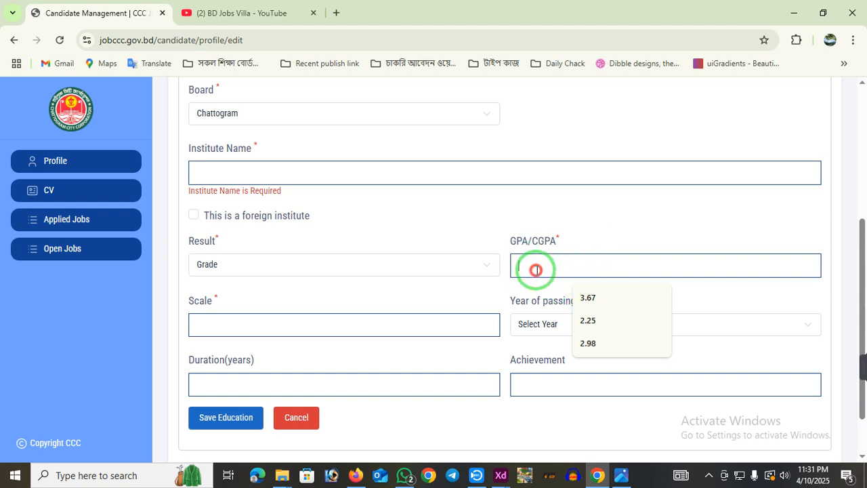
left_click(267, 330)
left_click(279, 358)
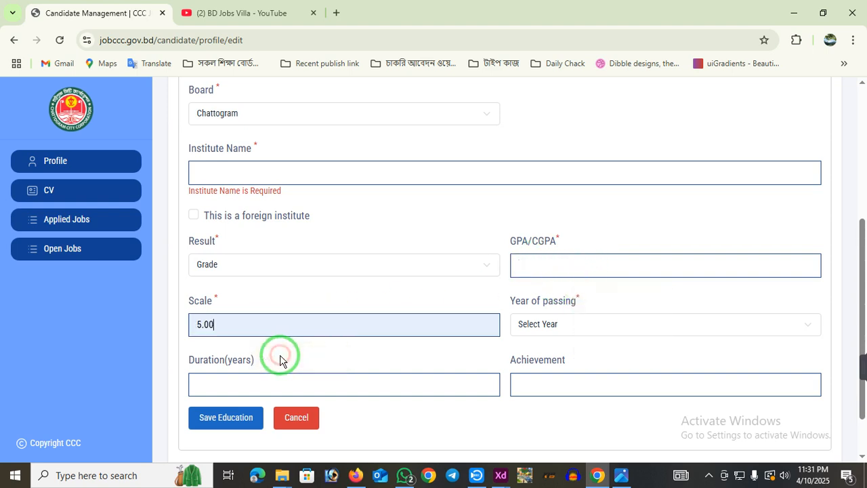
- Examine the SSC entry's remaining fields, including the year of passing options, duration and achievement
left_click(557, 325)
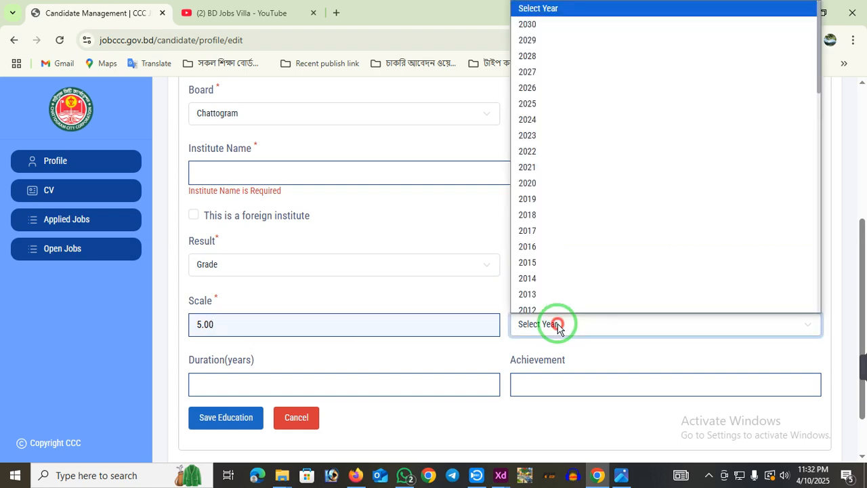
left_click(557, 325)
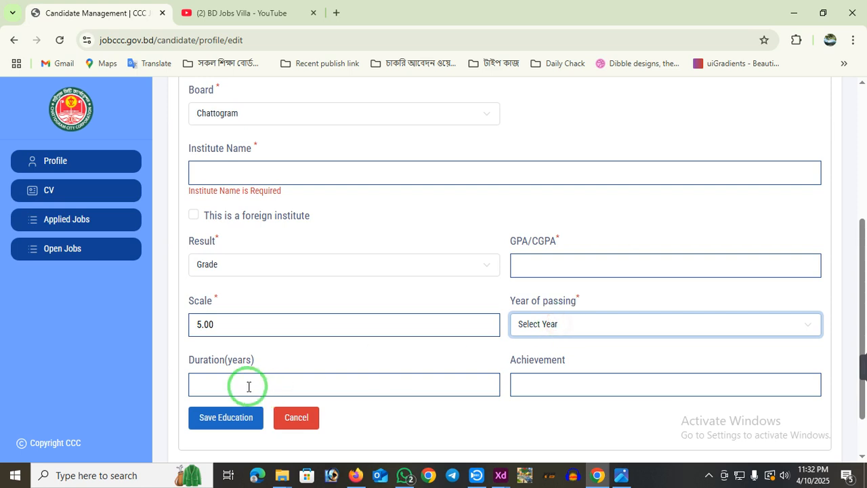
left_click(587, 381)
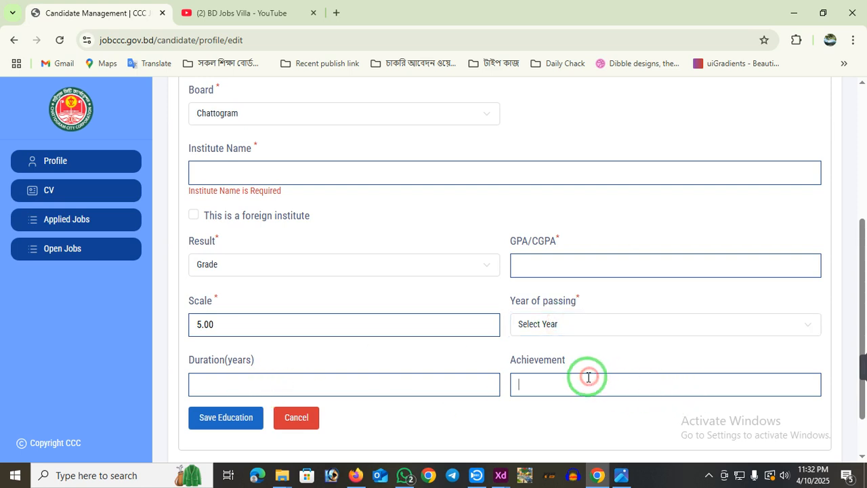
scroll(577, 380, "down", 1)
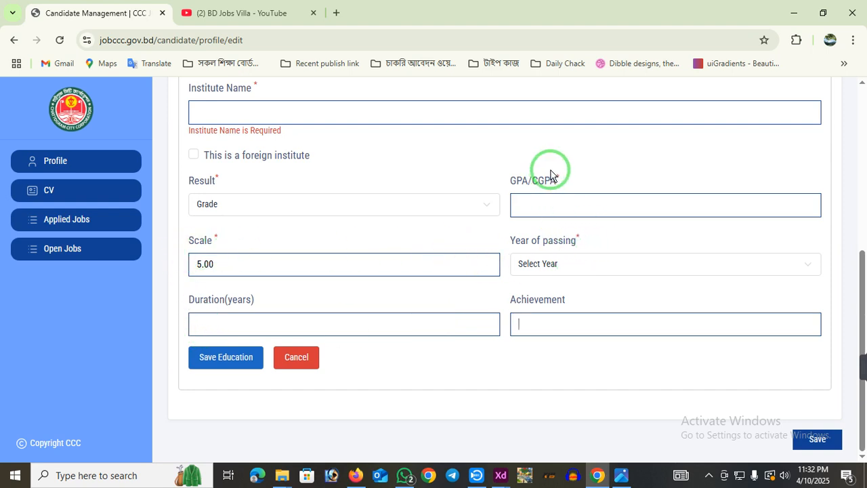
left_click(223, 321)
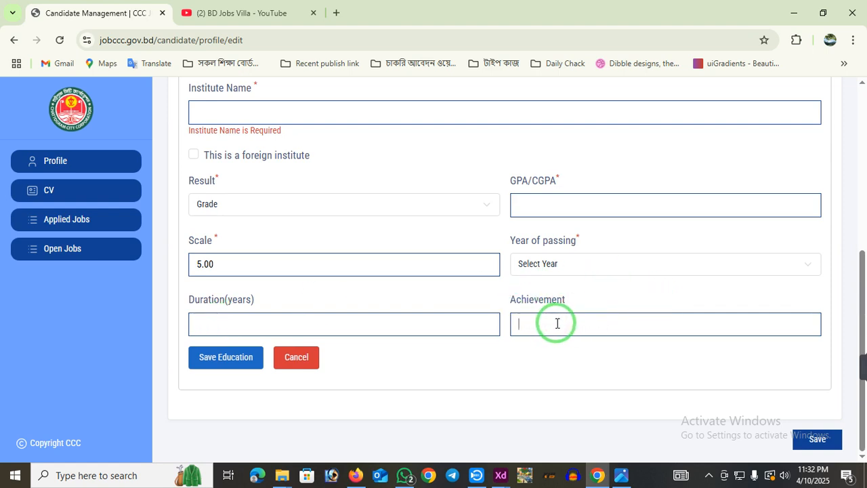
left_click(582, 323)
scroll(563, 315, "up", 5)
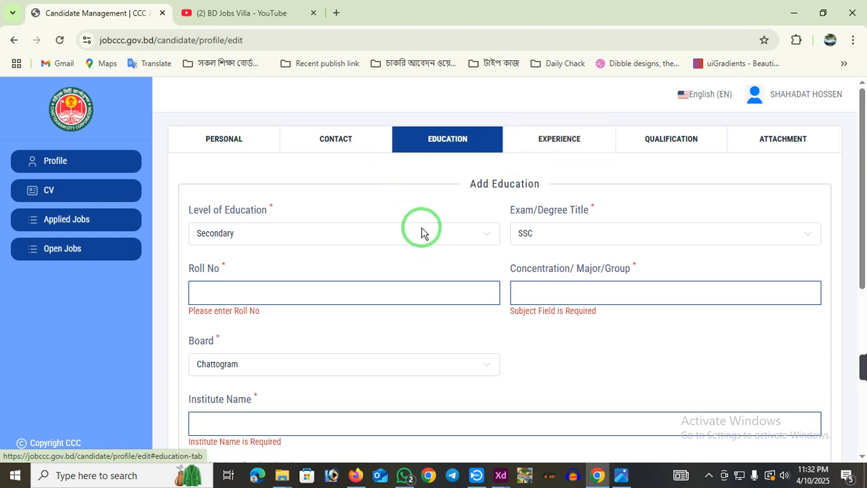
left_click(465, 344)
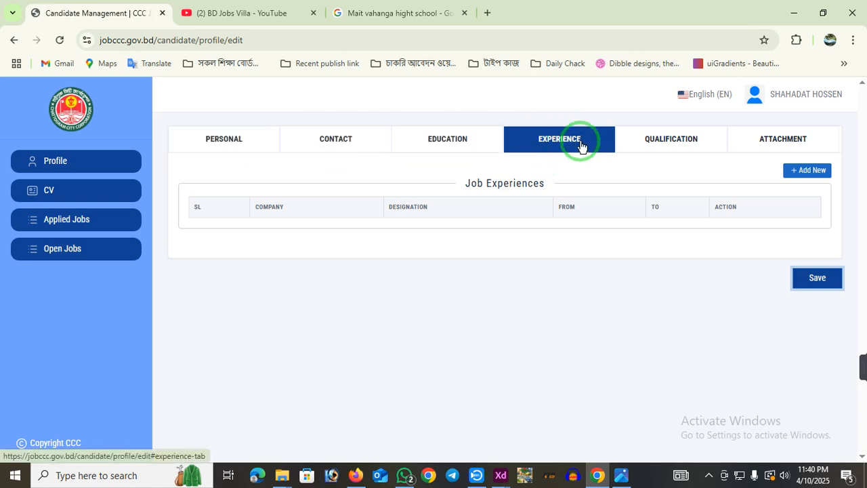
- Open a new job experience entry and examine its company, designation, responsibilities, date and current job fields
left_click(811, 179)
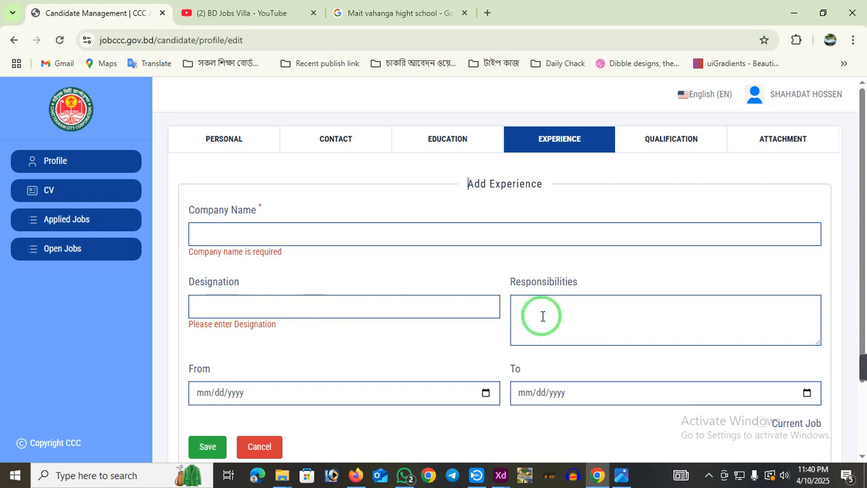
scroll(572, 304, "down", 1)
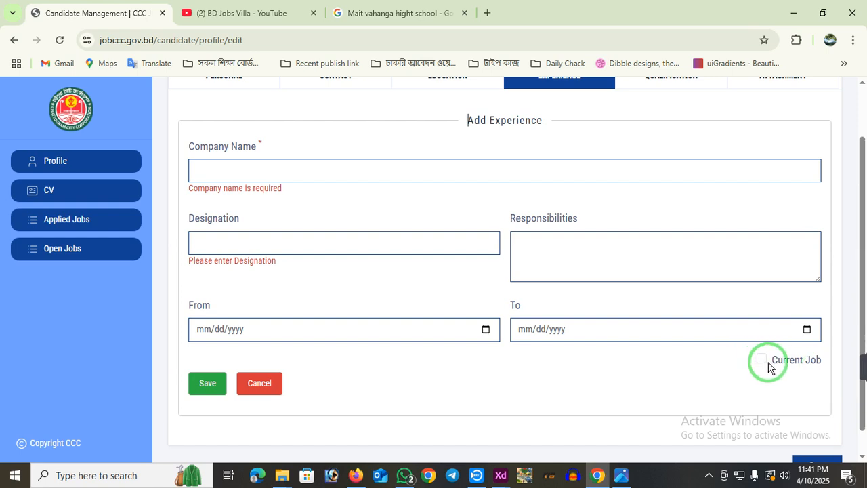
scroll(769, 366, "down", 1)
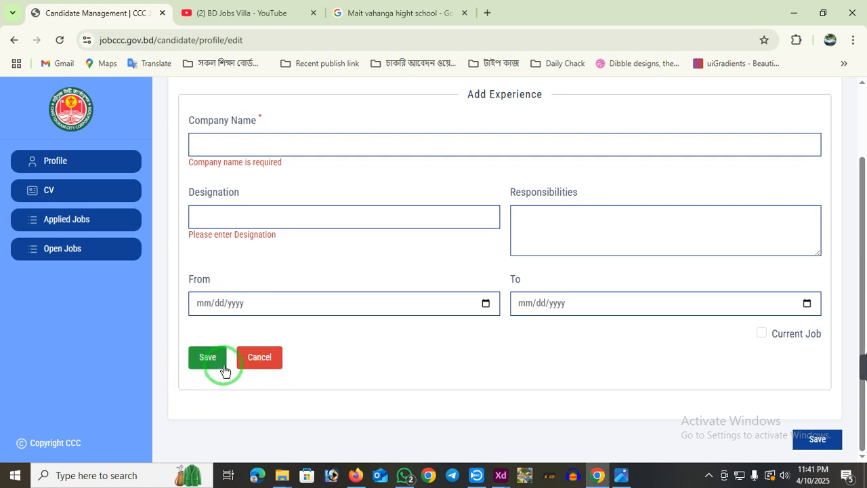
left_click(811, 439)
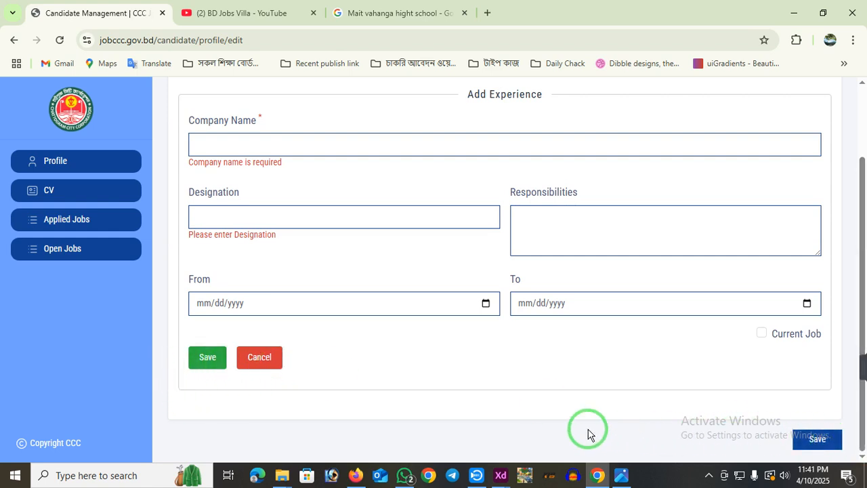
scroll(734, 233, "up", 2)
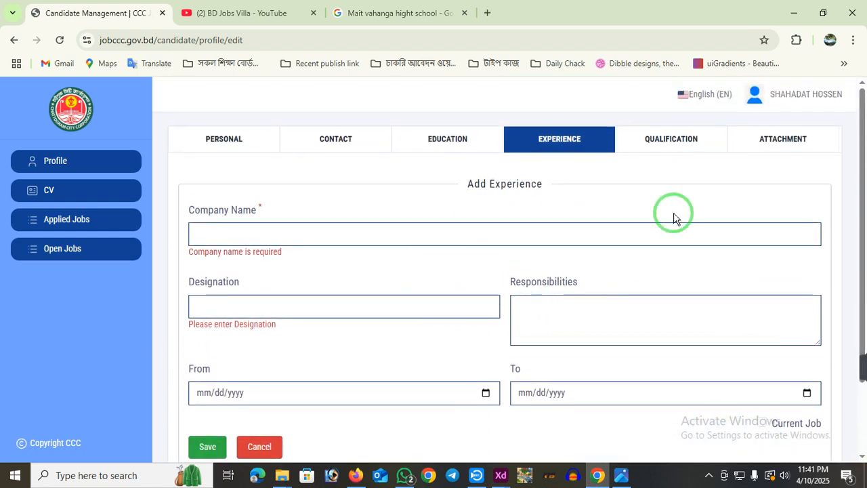
scroll(852, 238, "down", 2)
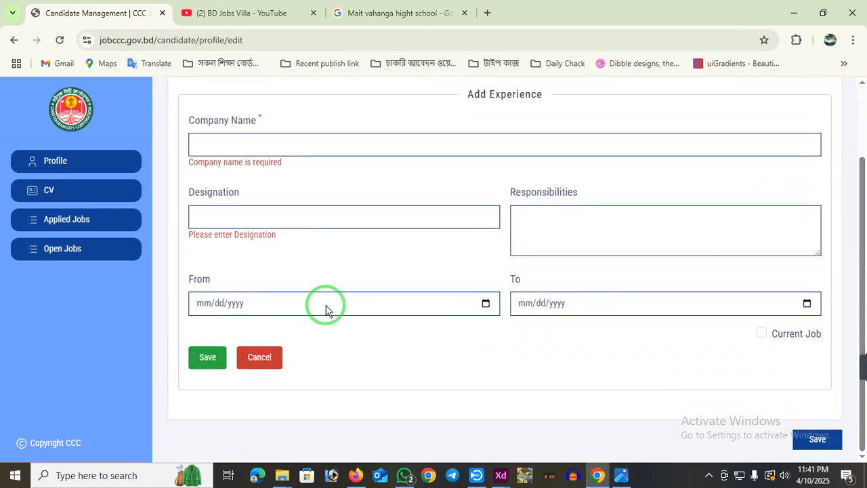
scroll(488, 259, "up", 2)
scroll(345, 339, "down", 1)
scroll(590, 281, "up", 1)
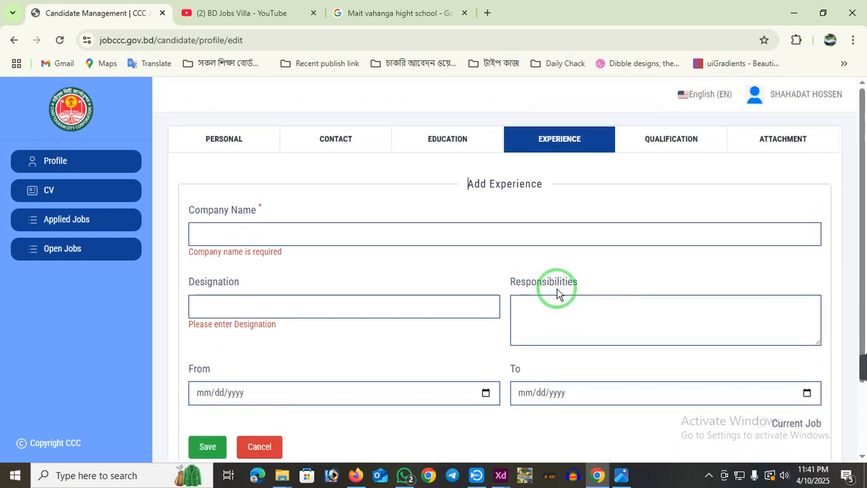
scroll(745, 326, "down", 1)
scroll(789, 366, "down", 1)
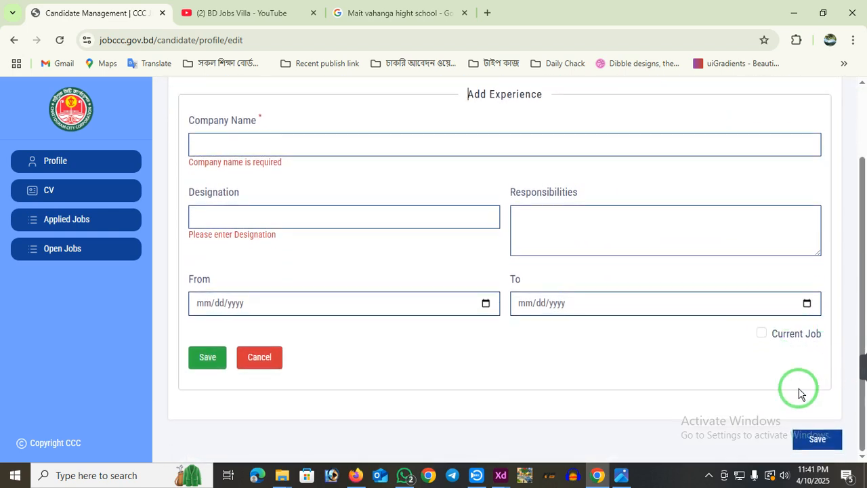
scroll(723, 369, "up", 2)
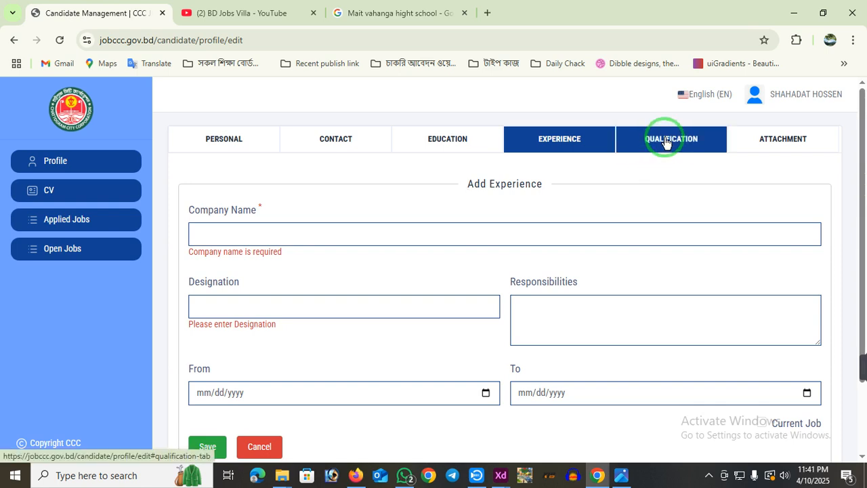
- Review the qualification section's IT literacy, training and extracurricular fields, and open the attachment section
left_click(666, 143)
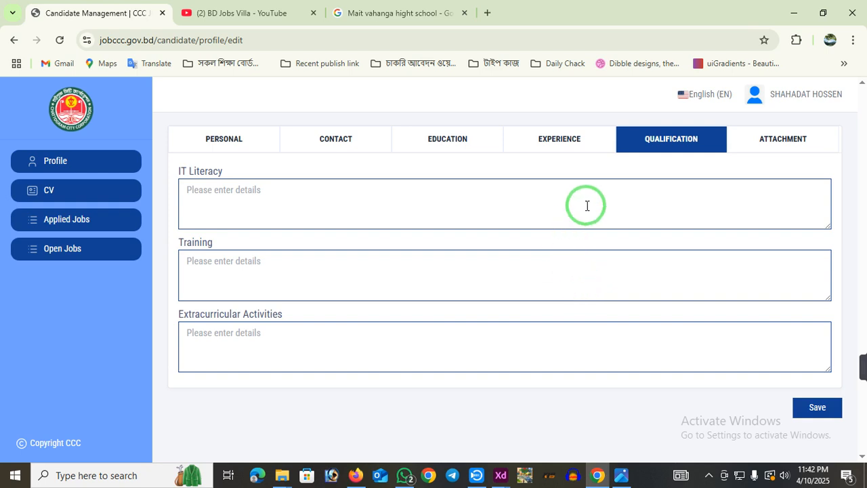
left_click(796, 150)
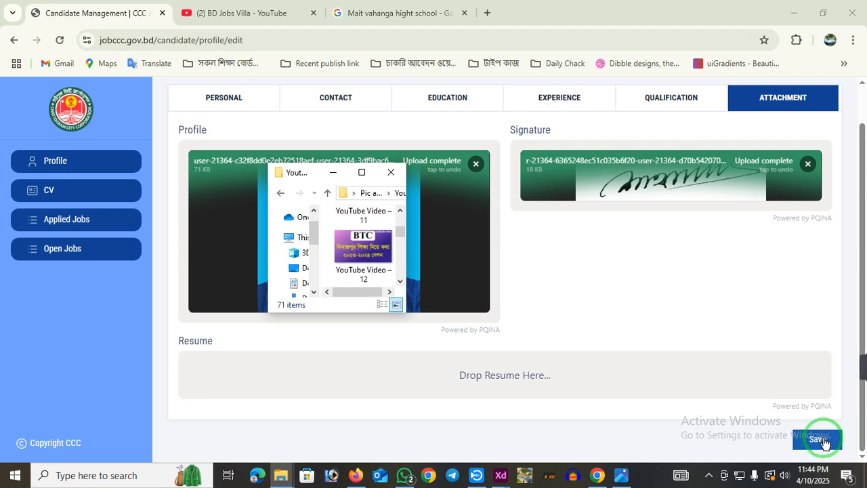
left_click(382, 331)
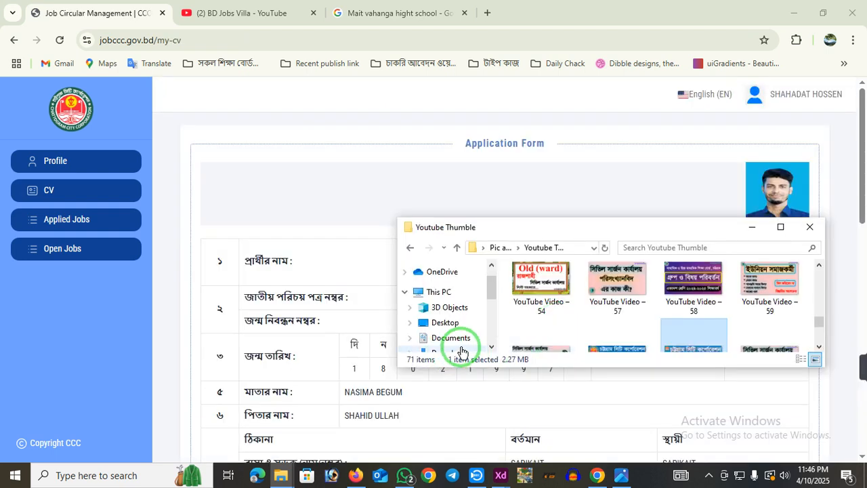
left_click_drag(598, 228, 599, 239)
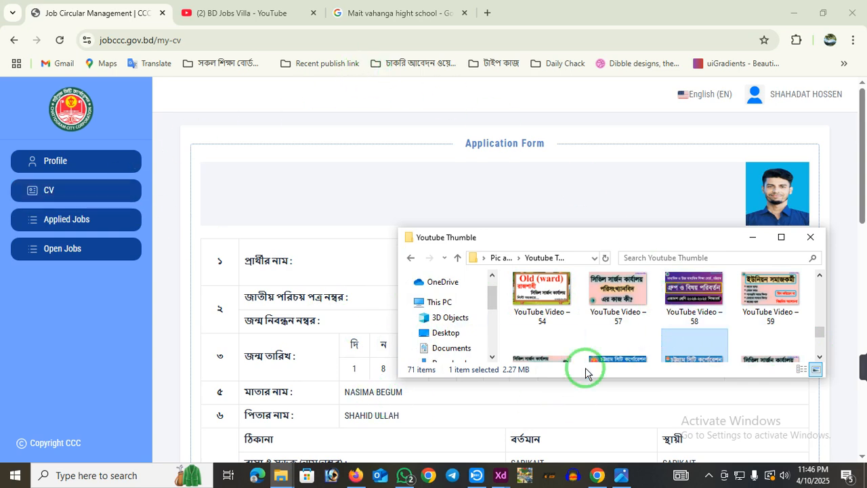
- View the candidate's CV and the list of applied jobs
left_click(86, 194)
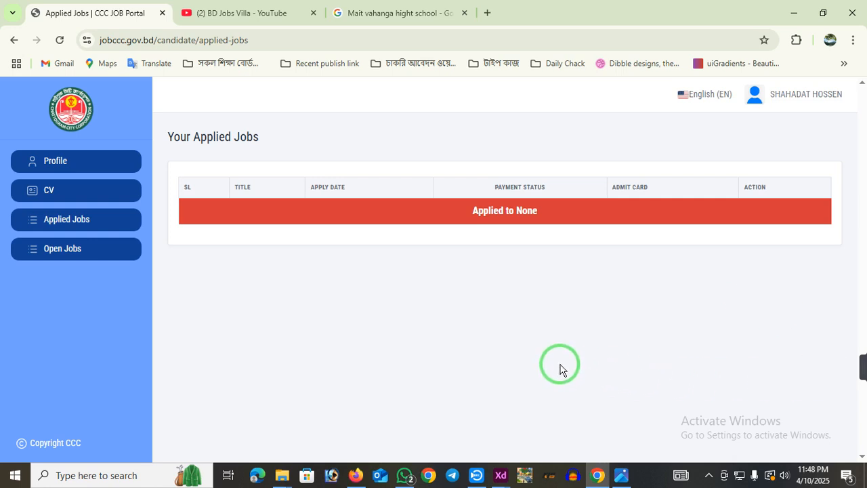
left_click(75, 190)
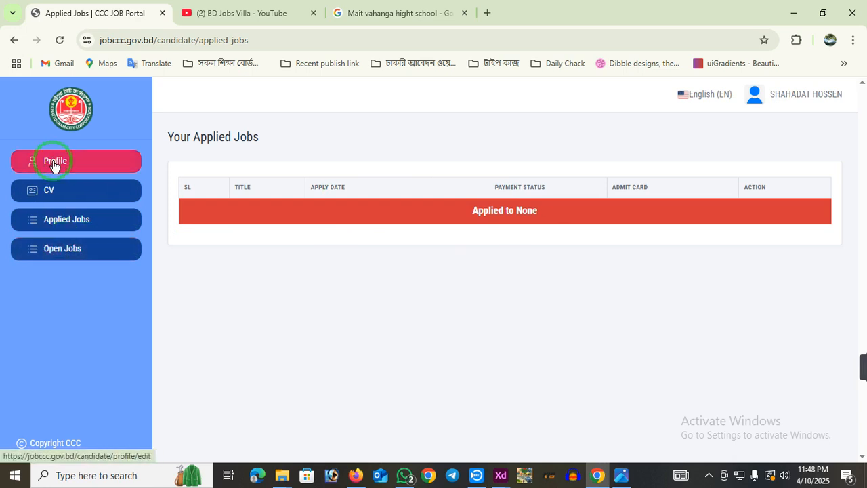
- Browse the open jobs and open the details of the mosquito control inspector post (পরিদর্শক (মশক নিয়ন্ত্রণ))
left_click(66, 256)
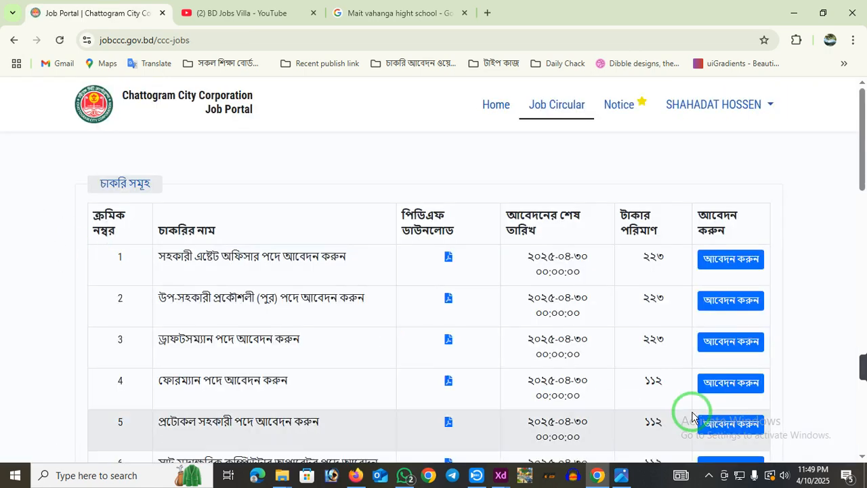
scroll(637, 300, "down", 3)
scroll(602, 305, "up", 3)
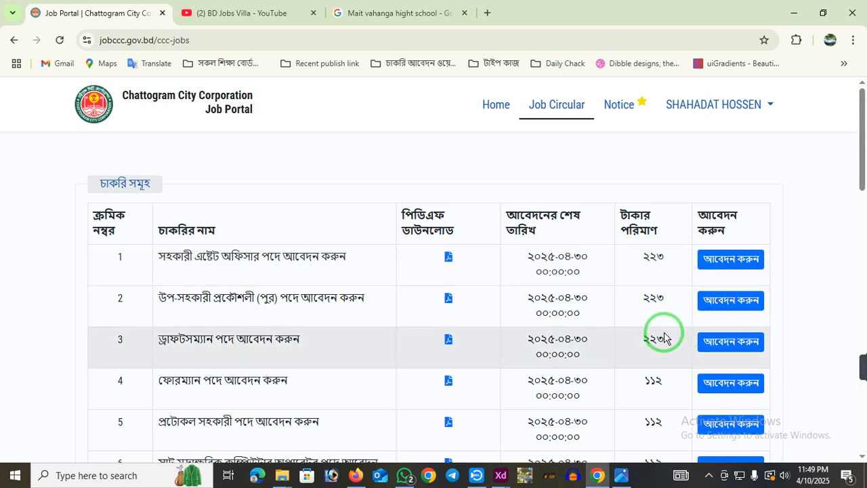
scroll(341, 341, "down", 1)
scroll(300, 310, "down", 2)
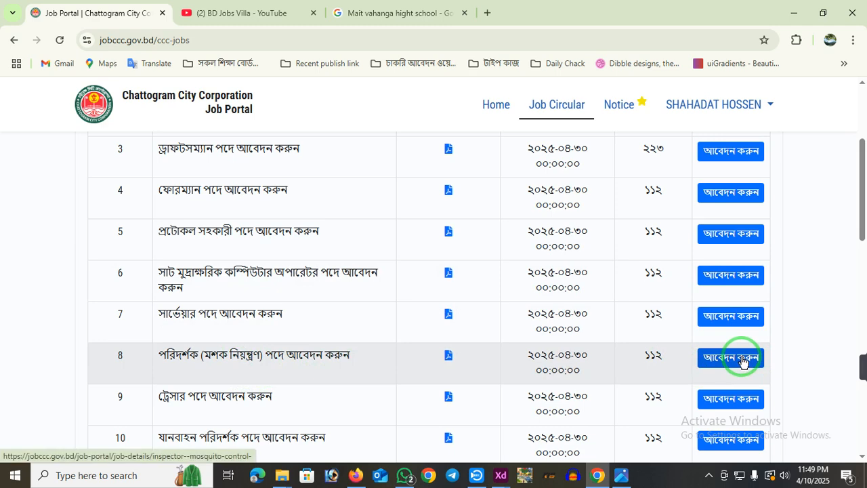
left_click(742, 361)
- Go through the mosquito control inspector job's details and start applying for the post
scroll(506, 303, "down", 10)
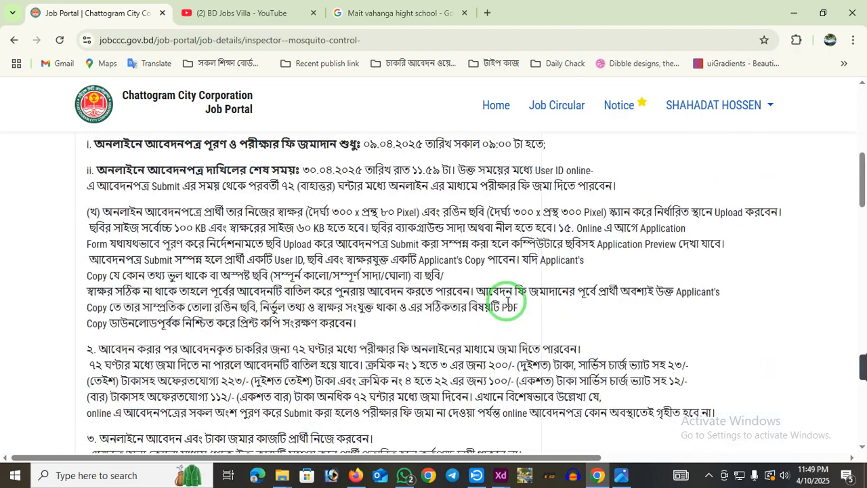
scroll(506, 303, "down", 5)
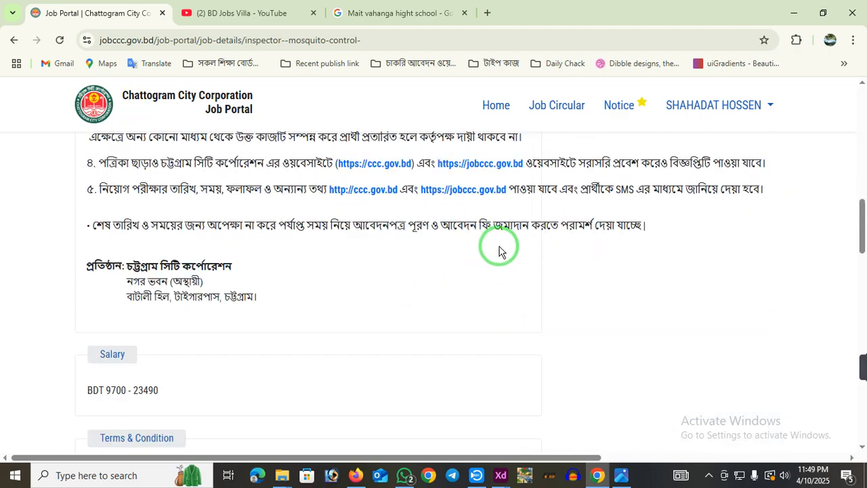
scroll(499, 251, "down", 10)
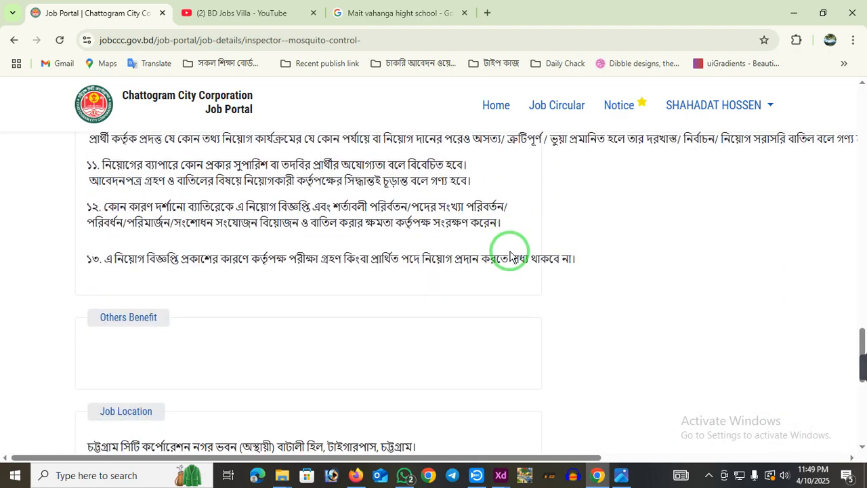
scroll(510, 257, "down", 5)
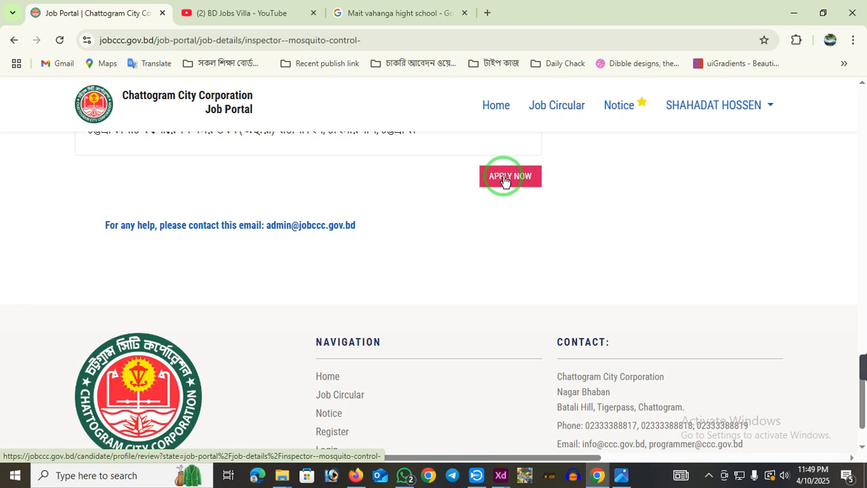
left_click(505, 180)
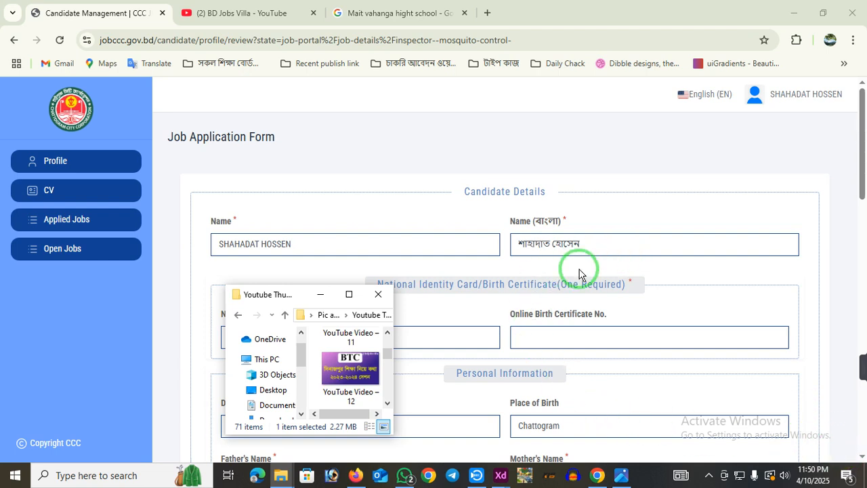
- Set the quota to None and divisional candidate status to No, certify the information as correct, and submit the form
left_click(321, 297)
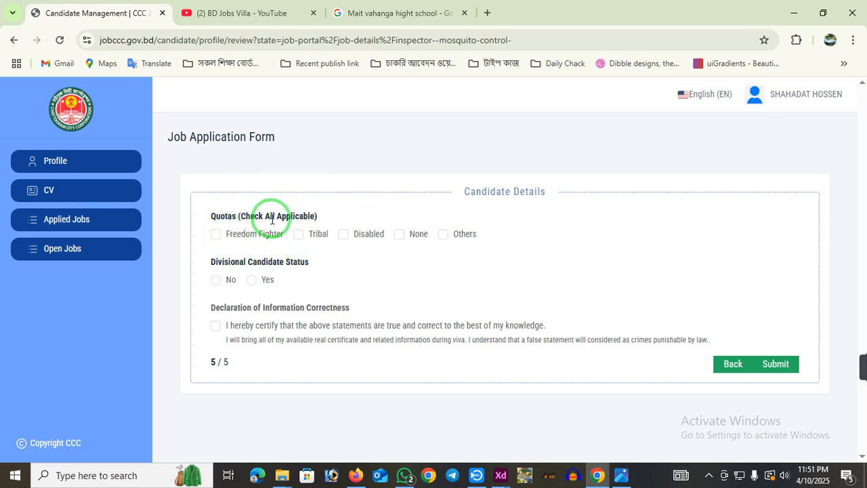
left_click(400, 235)
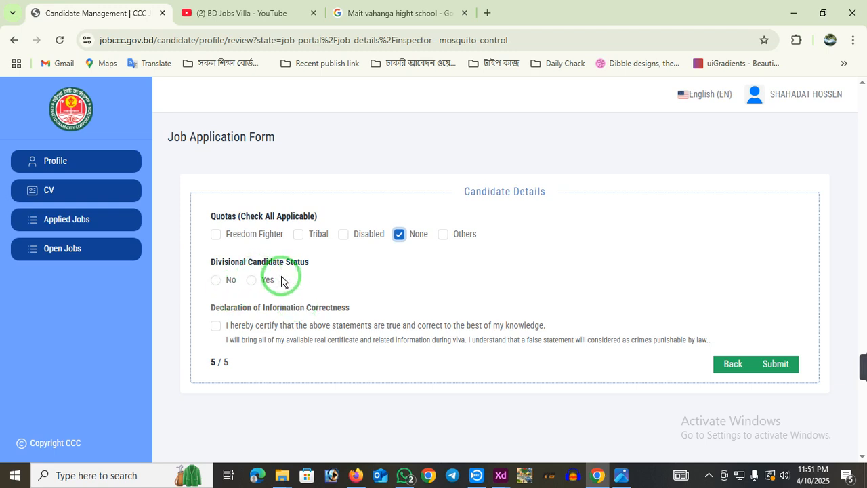
left_click(215, 282)
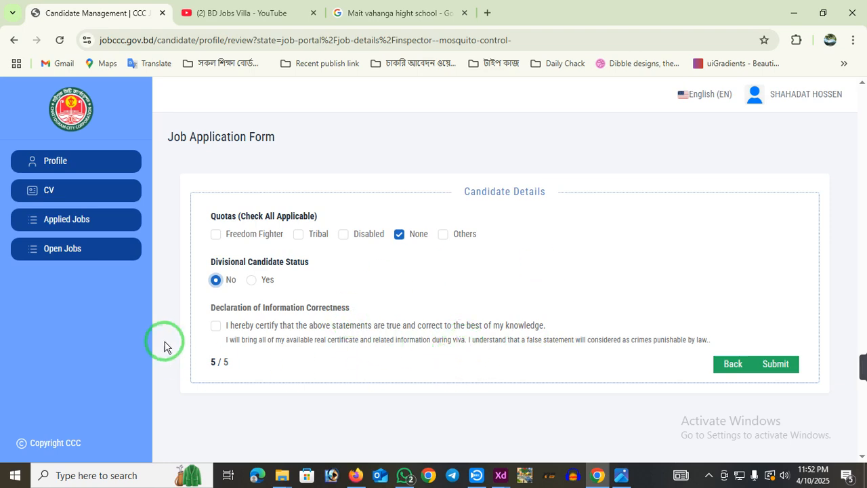
left_click(216, 328)
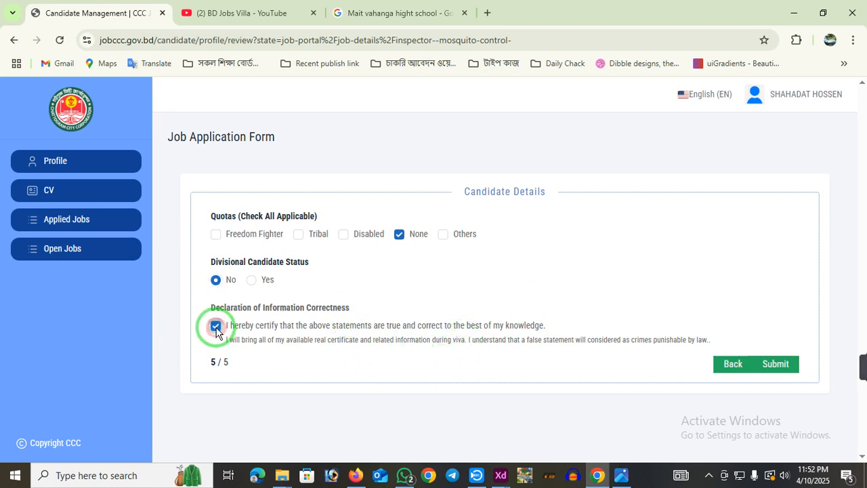
left_click(779, 365)
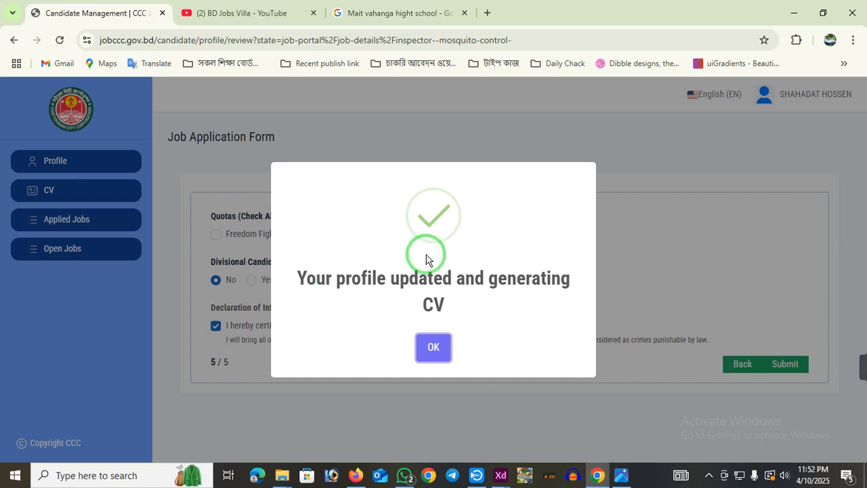
- Acknowledge the notice about the profile update and CV generation
left_click(434, 348)
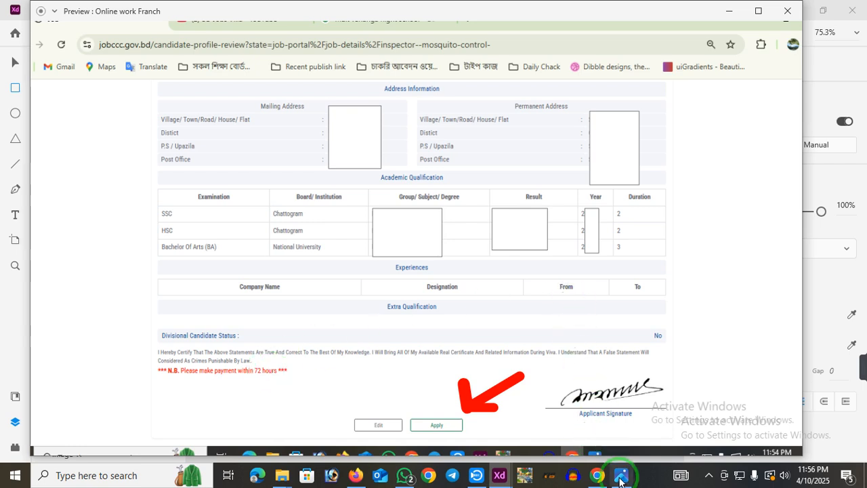
- Switch to Chrome and view the videos page of the BD Jobs Villa YouTube channel
mouse_move(594, 482)
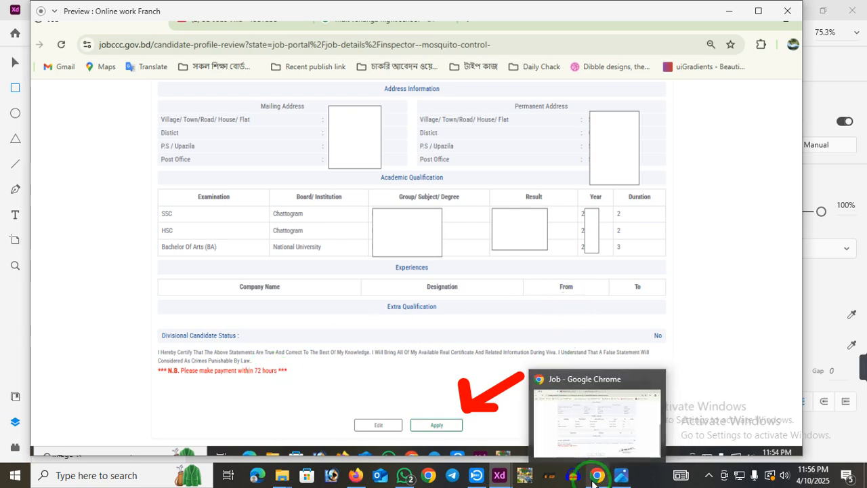
mouse_move(499, 479)
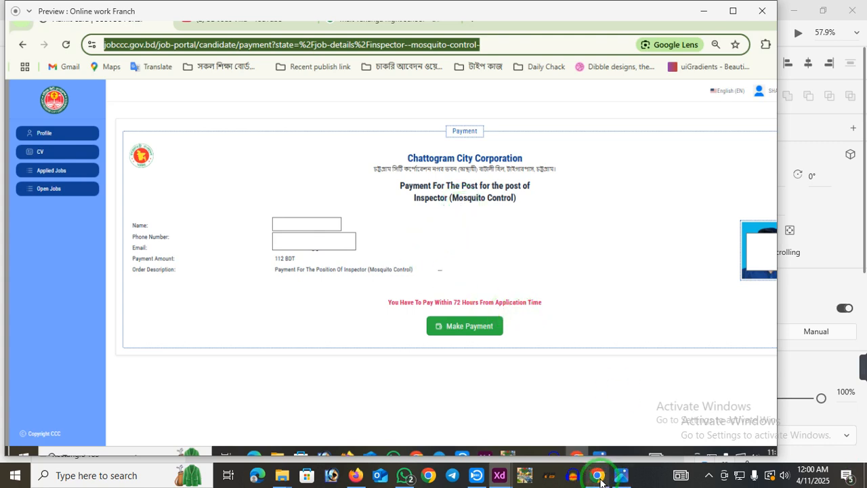
mouse_move(600, 482)
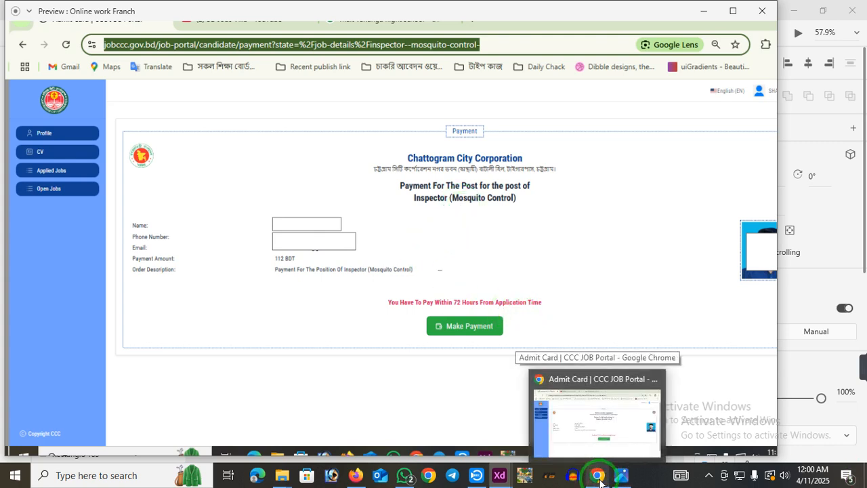
left_click(599, 478)
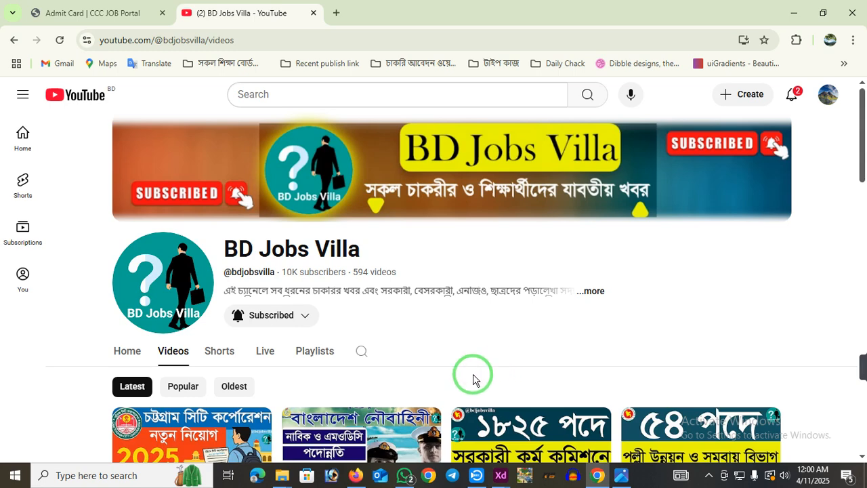
- View the image YouTube Video – 62.png in Photos and switch to the Adobe XD preview showing the application and suggestion fees
left_click(628, 480)
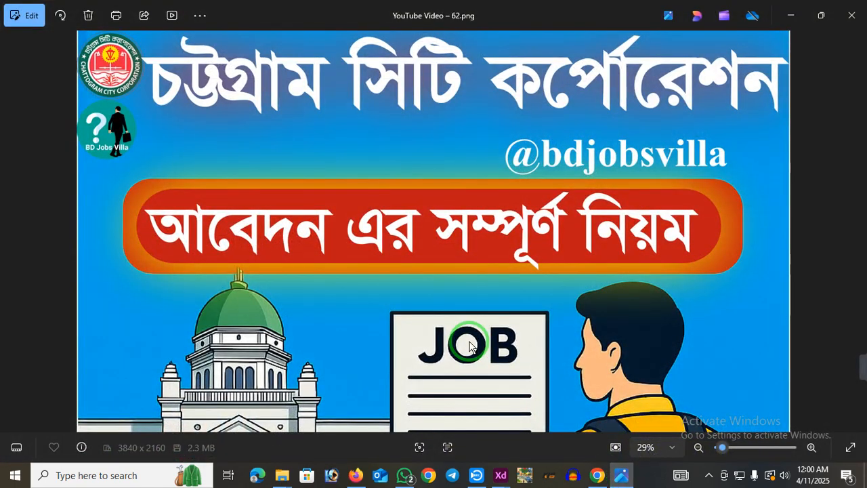
left_click(285, 290)
left_click(633, 255)
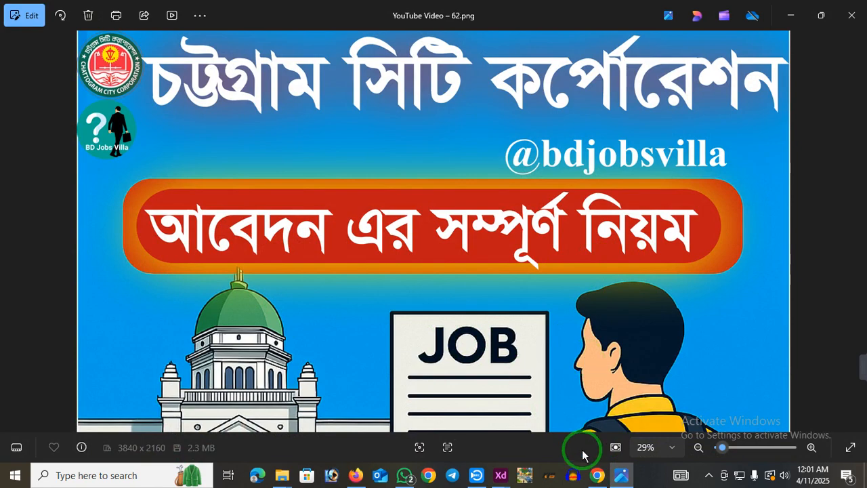
mouse_move(500, 475)
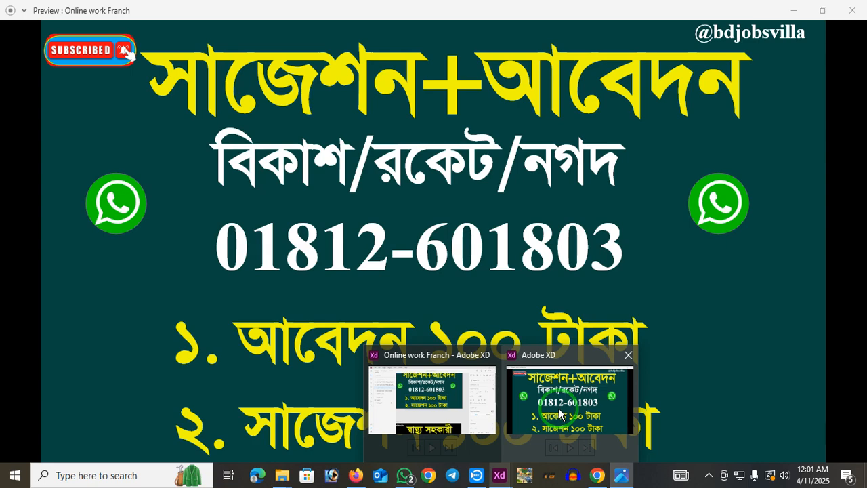
left_click(559, 415)
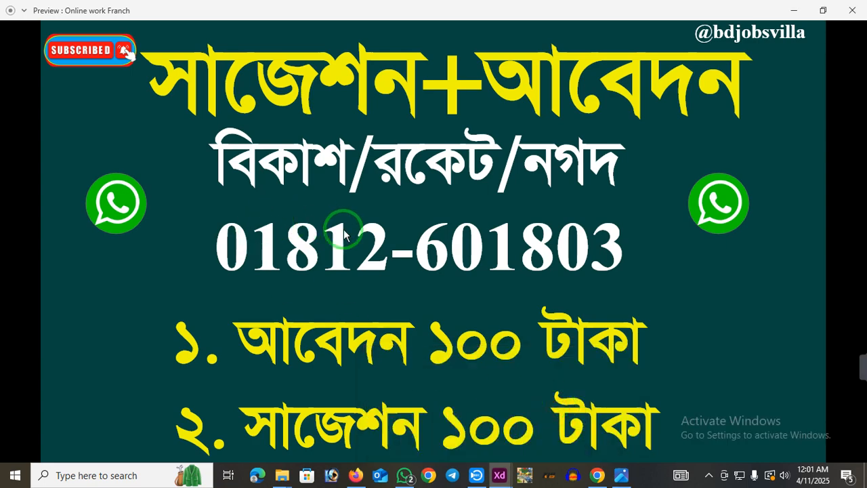